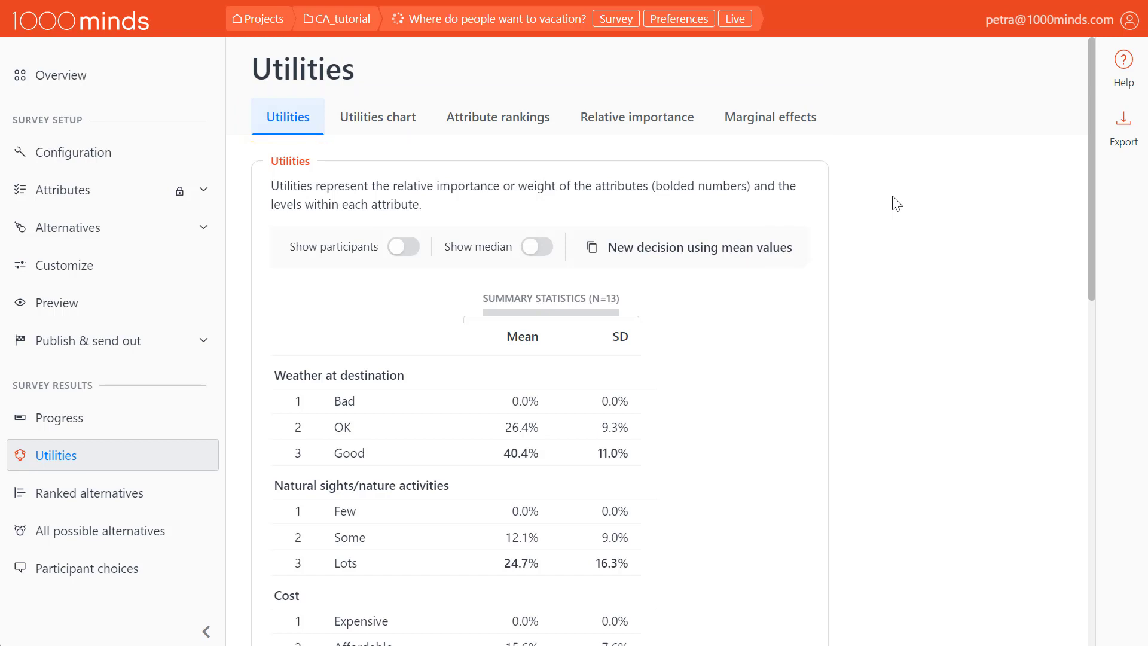
Scroll through the utilities table to review each attribute level's mean and SD
scroll(896, 203, down, 3)
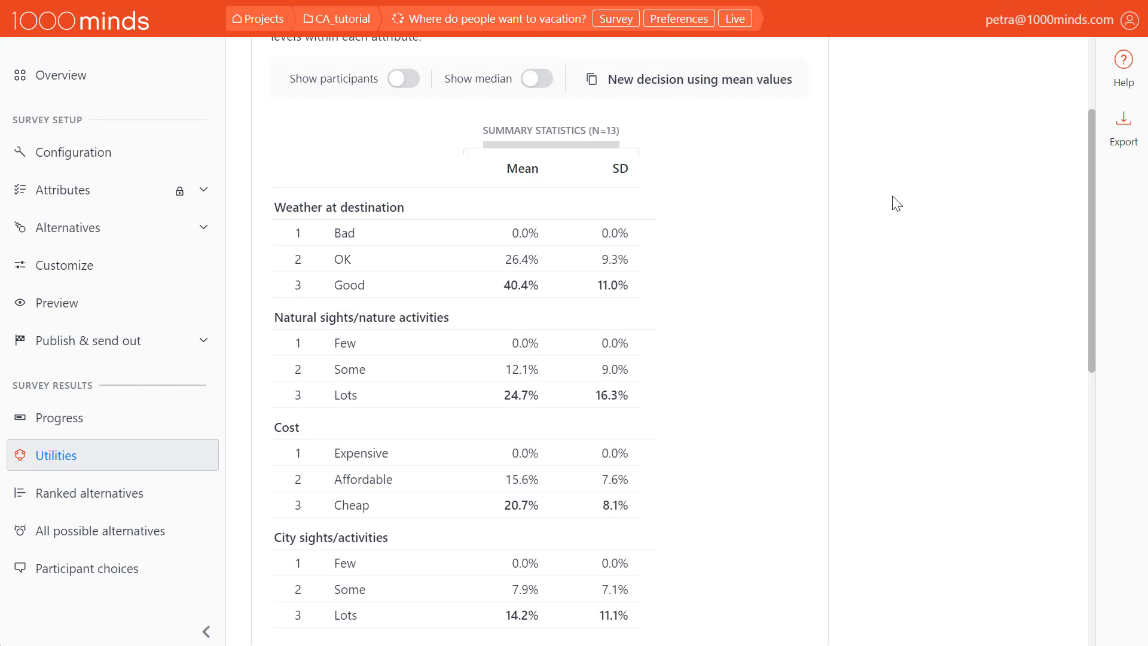
scroll(897, 203, down, 8)
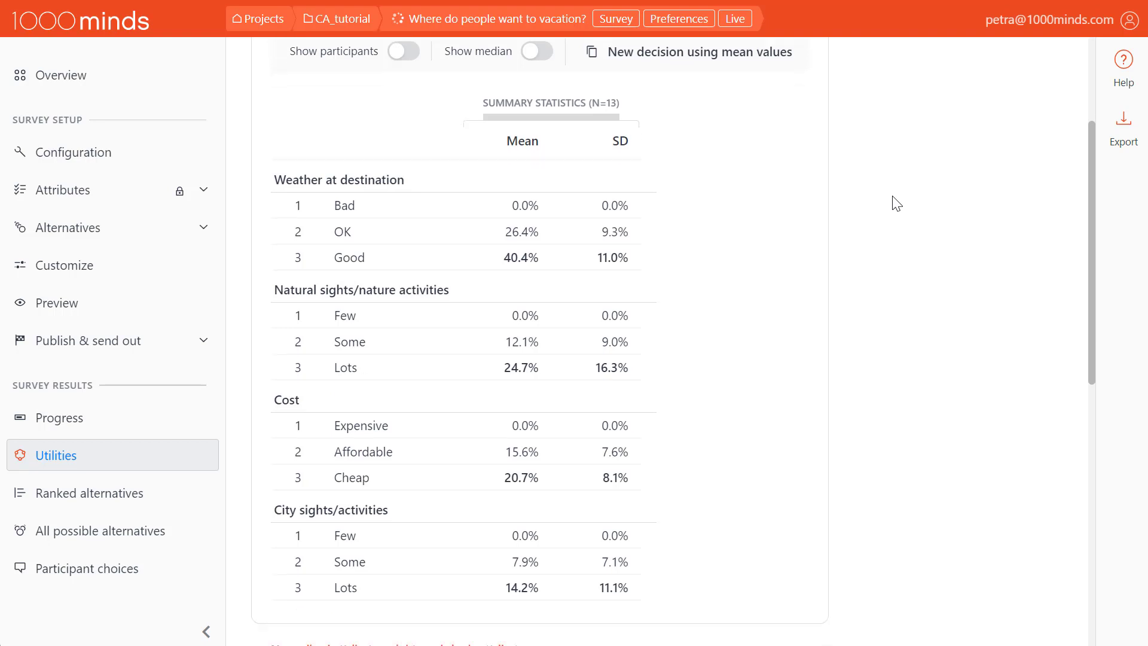
scroll(897, 203, down, 2)
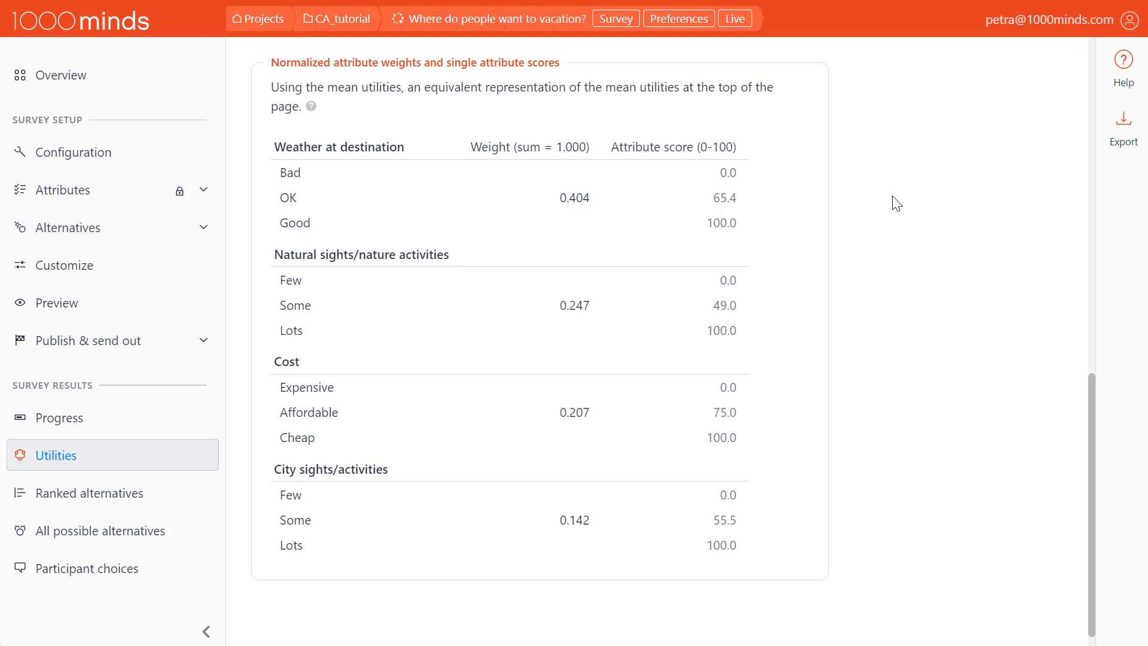
scroll(896, 204, up, 5)
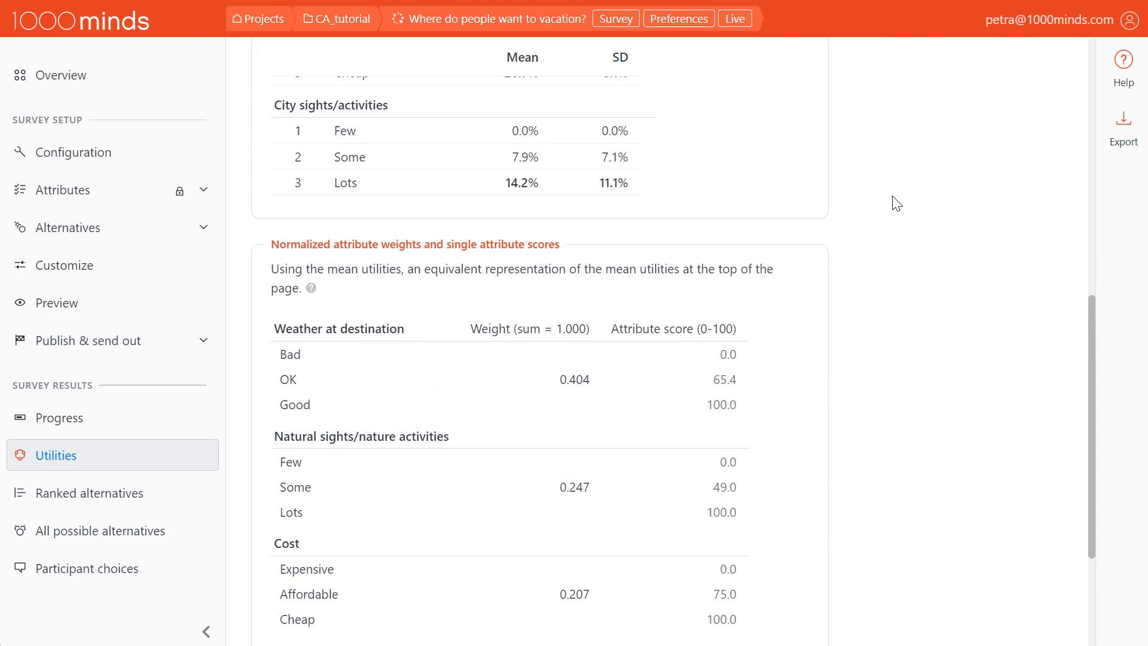
scroll(896, 203, up, 5)
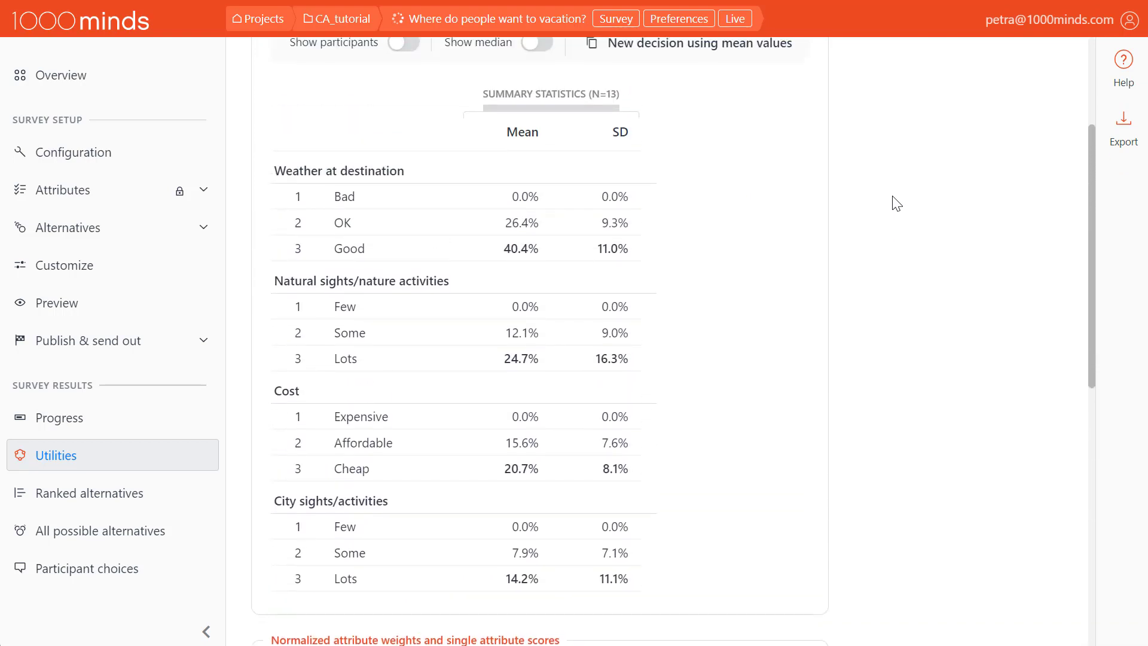
Turn on Show median, then dismiss the prompt to start a new decision from mean values
click(536, 73)
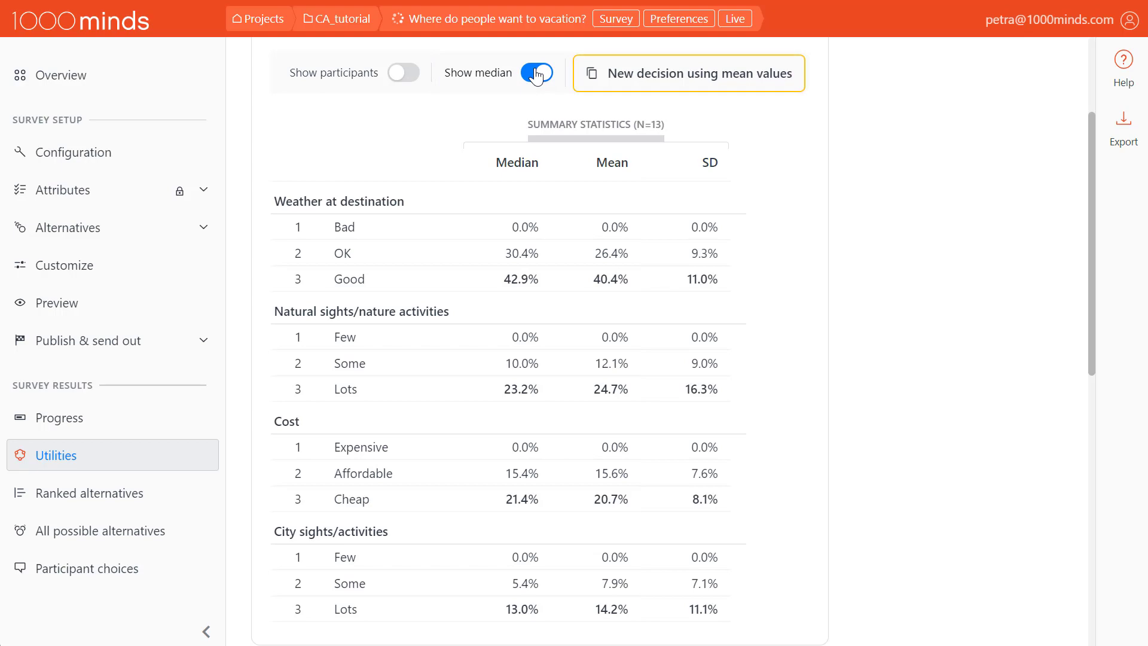
click(620, 82)
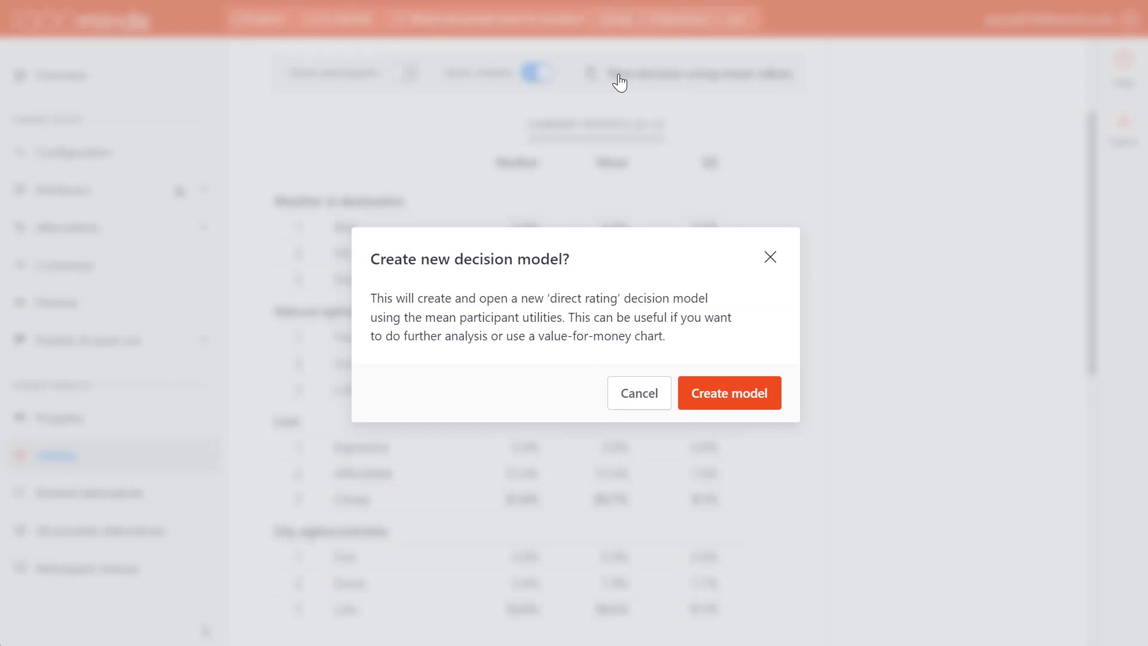
click(768, 263)
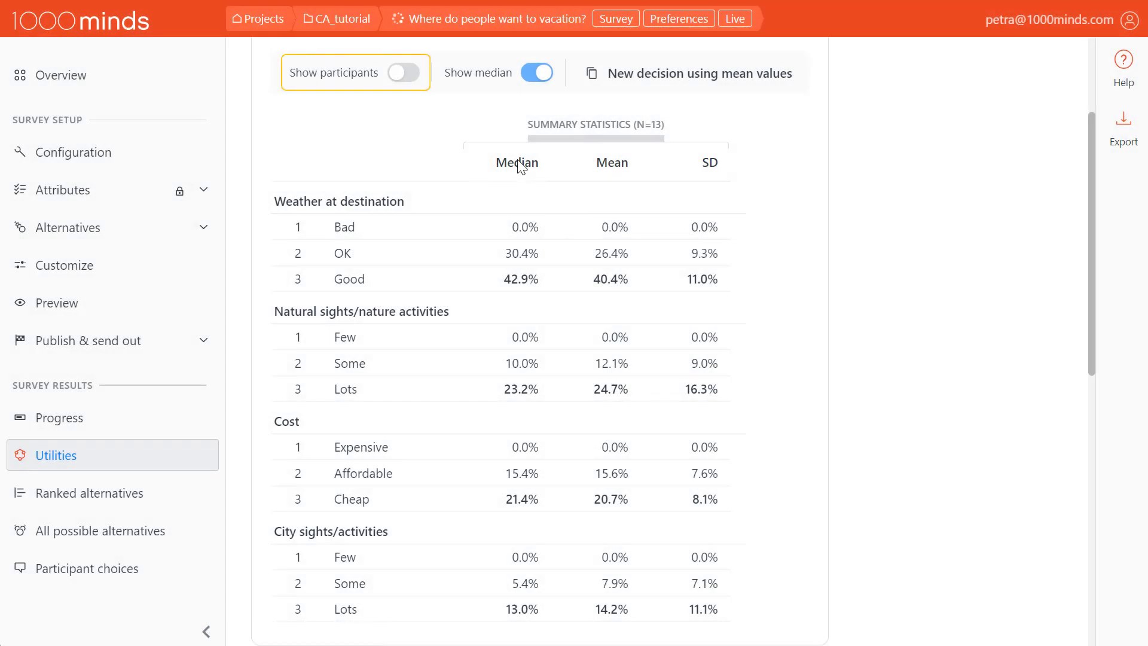
Add individual utility columns for 10 of 13 participants, briefly opening and closing the Export sidebar
click(403, 75)
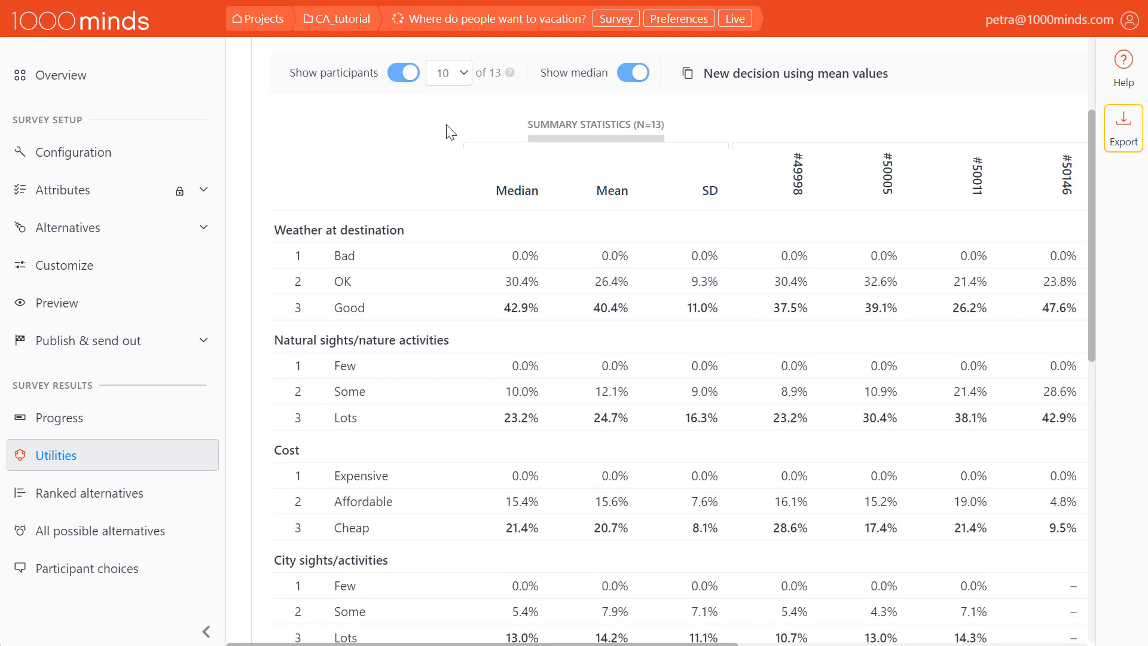
click(1127, 138)
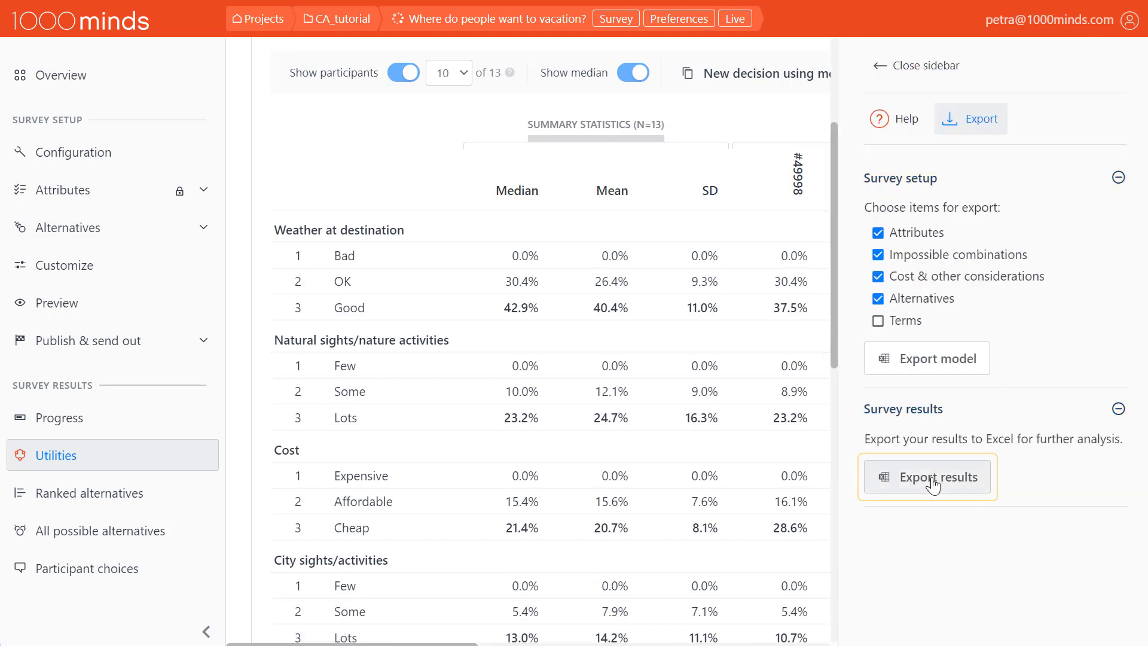
click(913, 70)
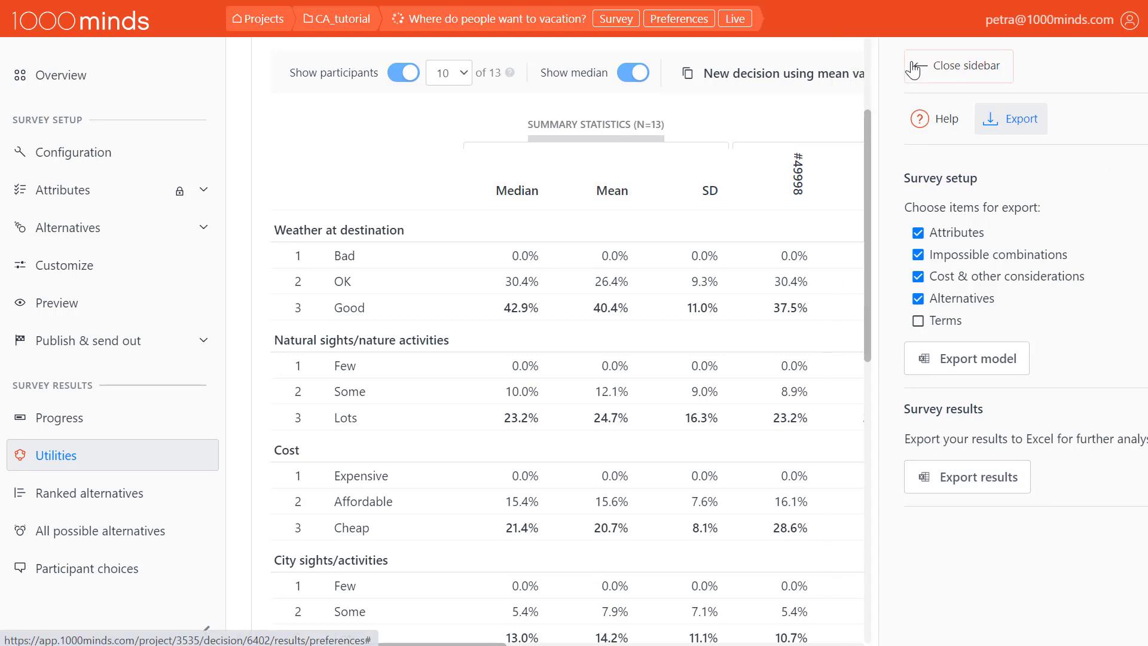
scroll(873, 135, up, 3)
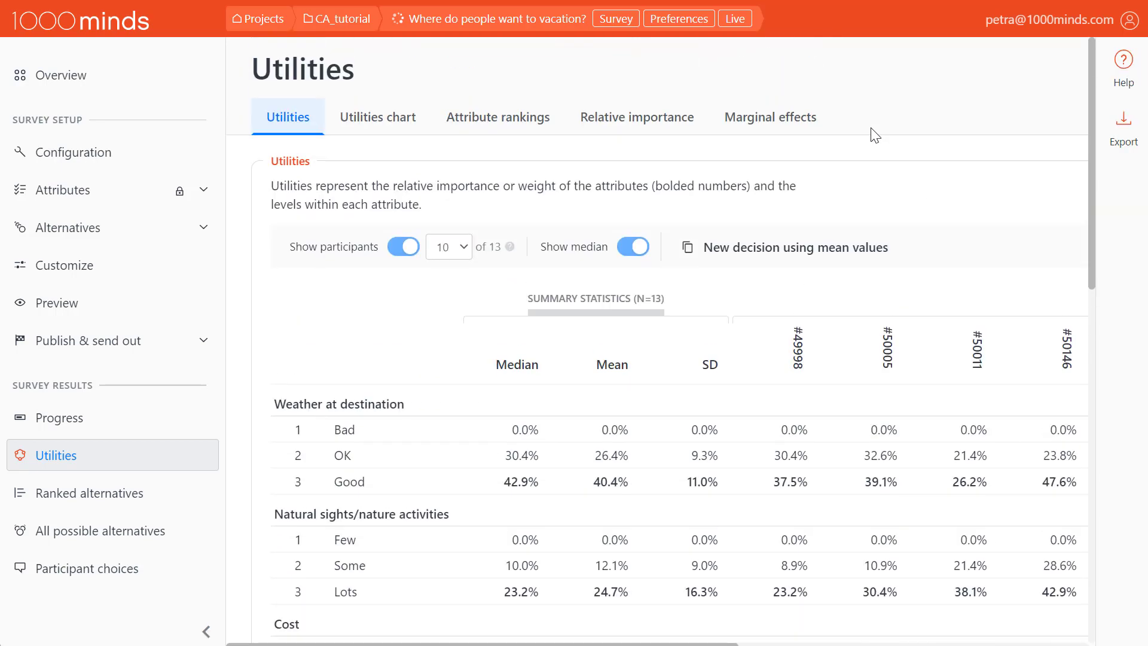
Show the Utilities chart radar of mean attribute weights overlaid with 10 of 13 participants' lines
click(389, 111)
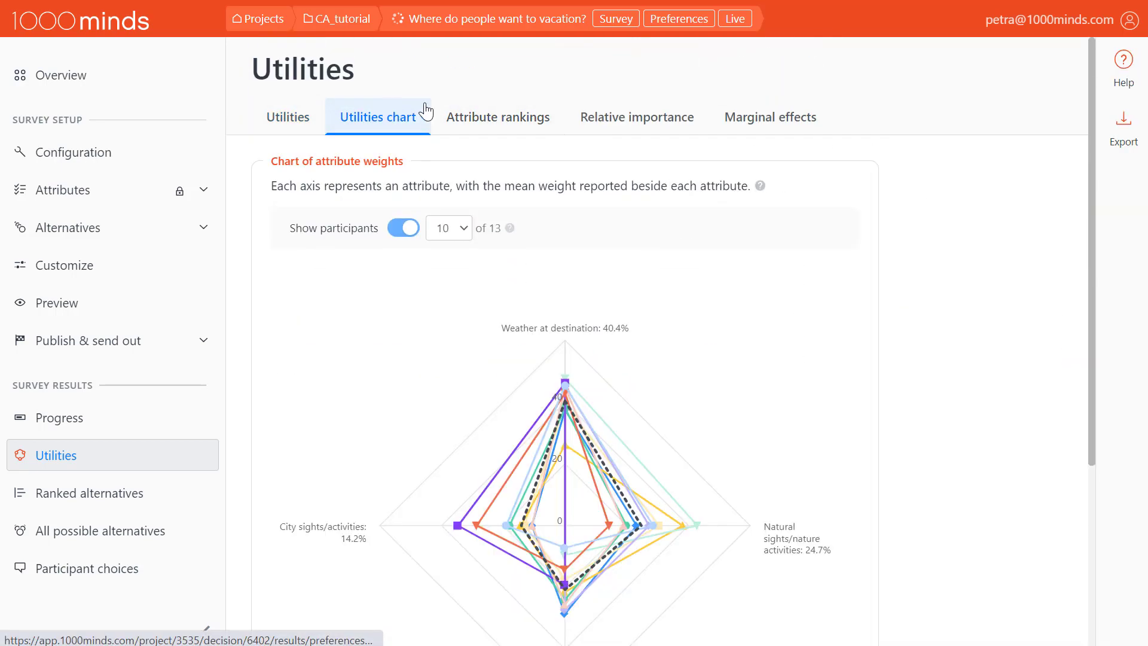
scroll(933, 347, down, 2)
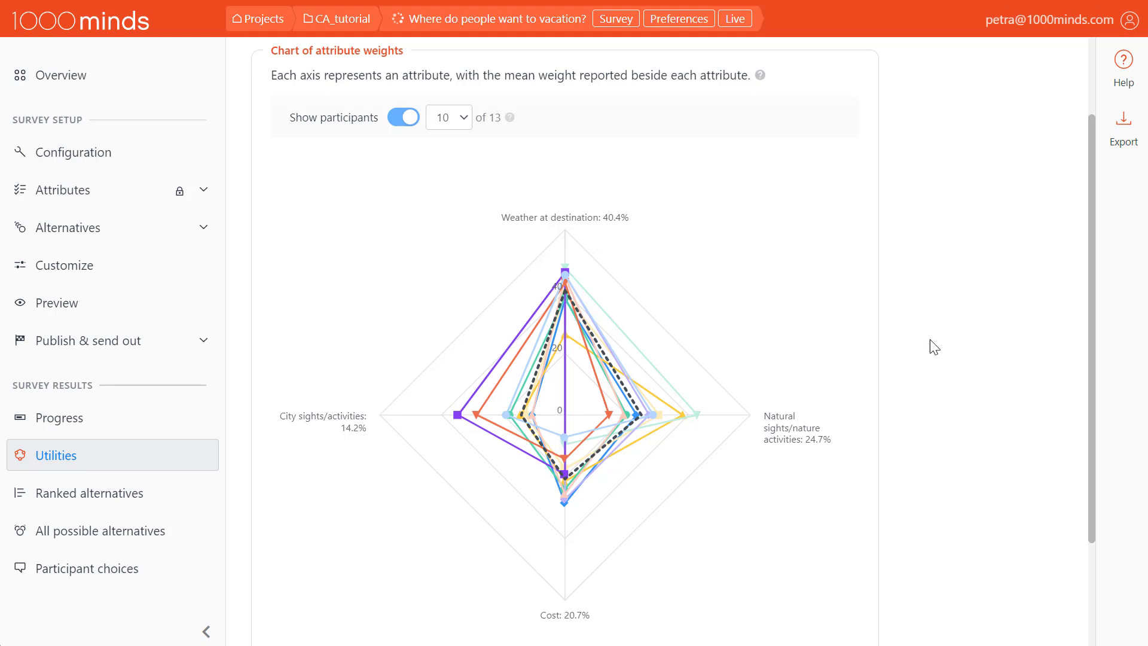
scroll(931, 342, down, 2)
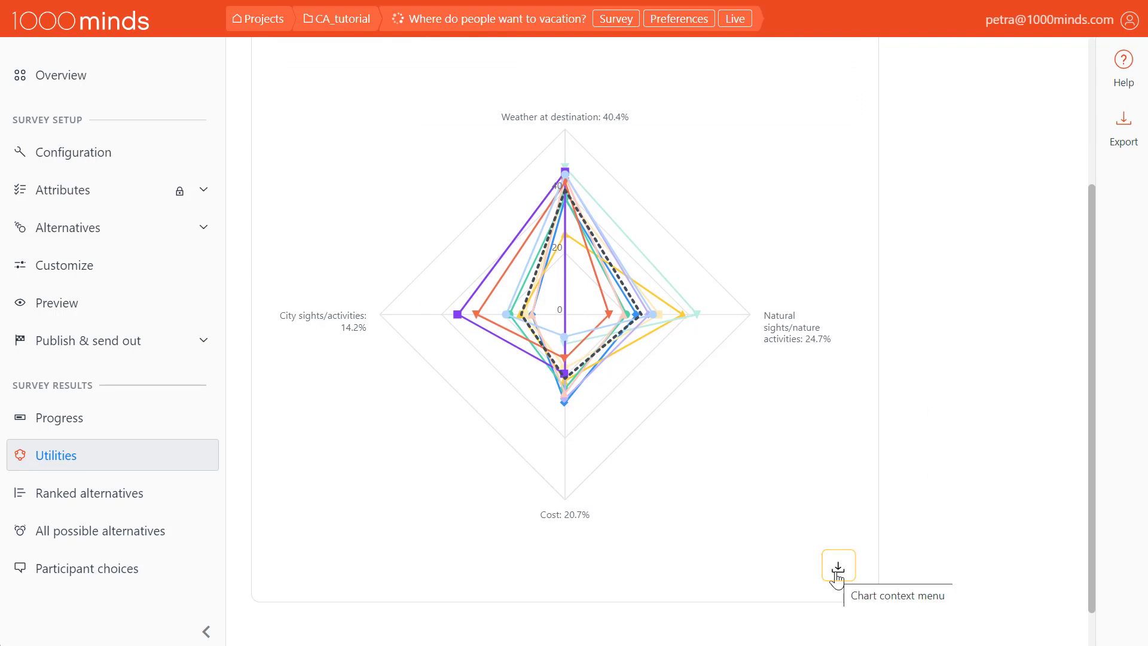
scroll(923, 366, up, 4)
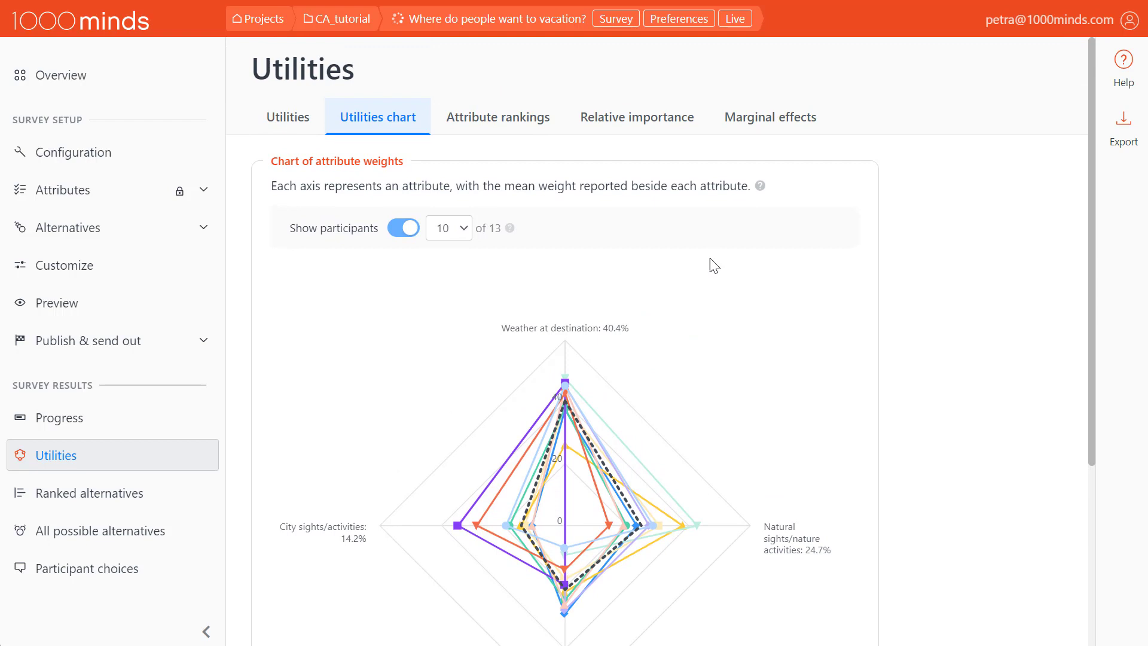
View Attribute rankings, toggling Show mid-ranks on and off, and scroll to the distribution chart
click(530, 118)
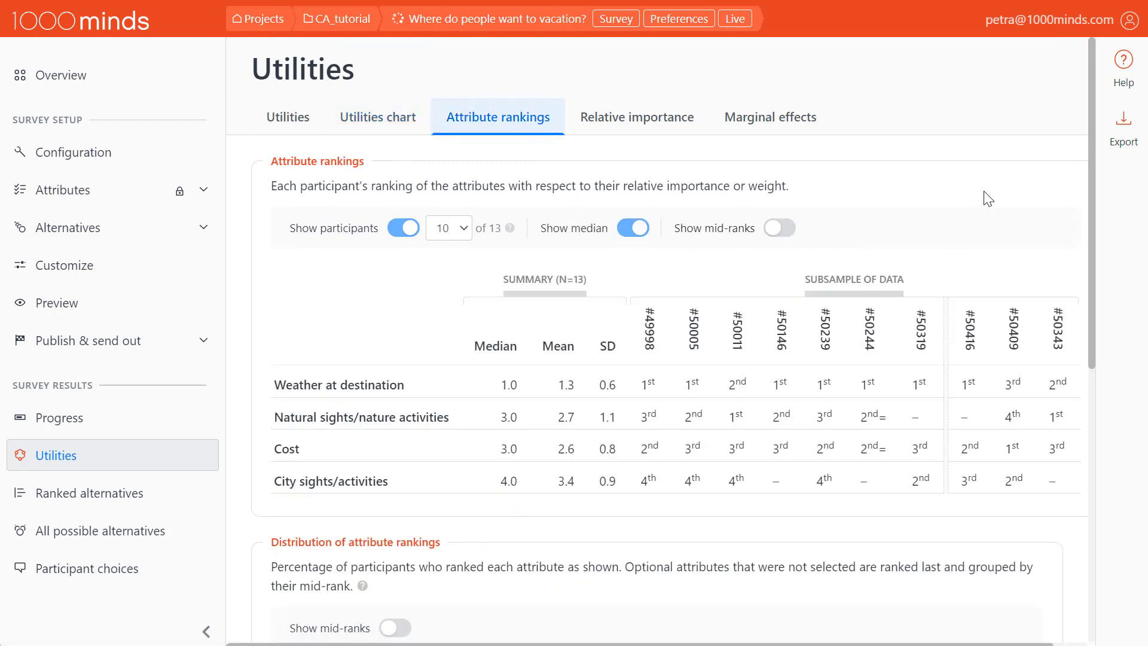
scroll(988, 198, down, 1)
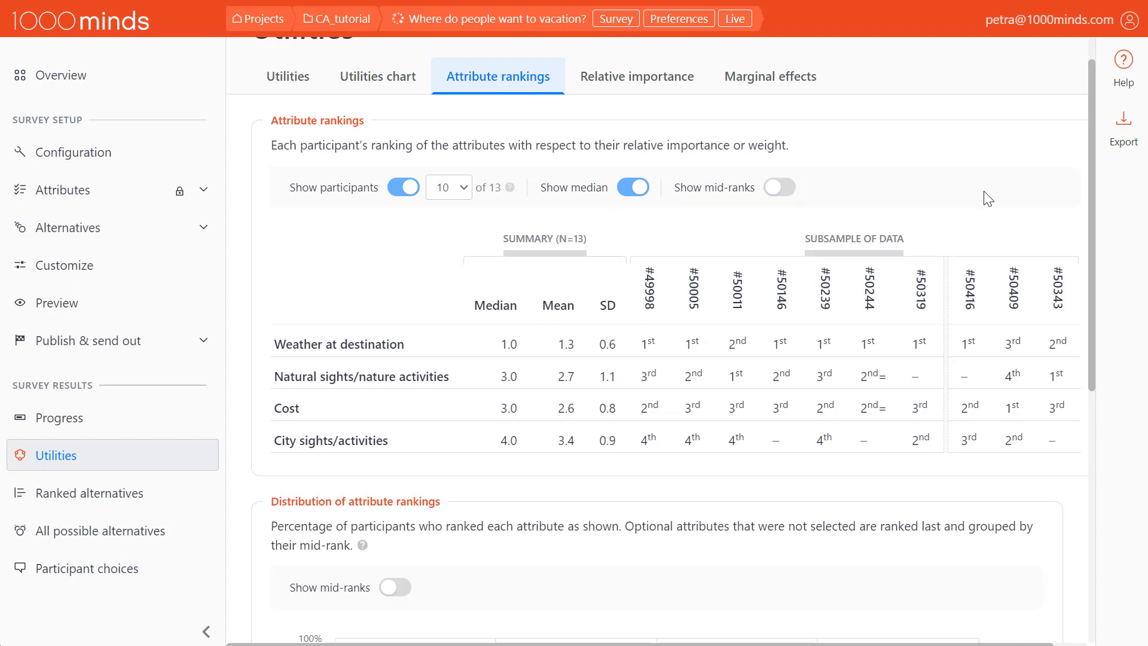
click(772, 191)
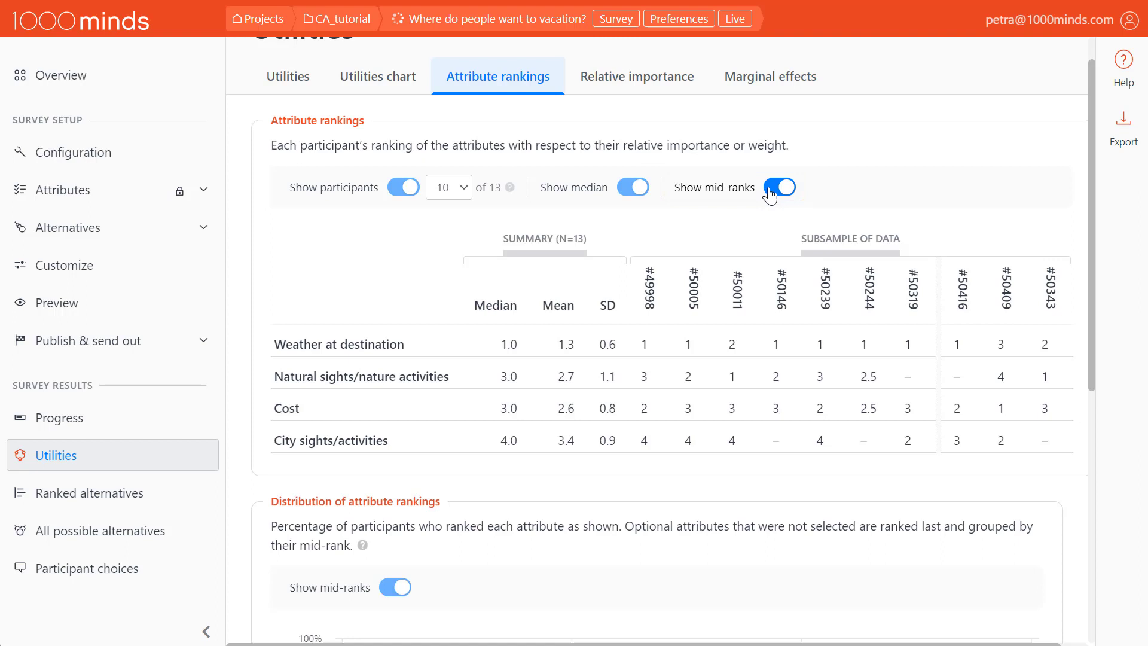
click(772, 192)
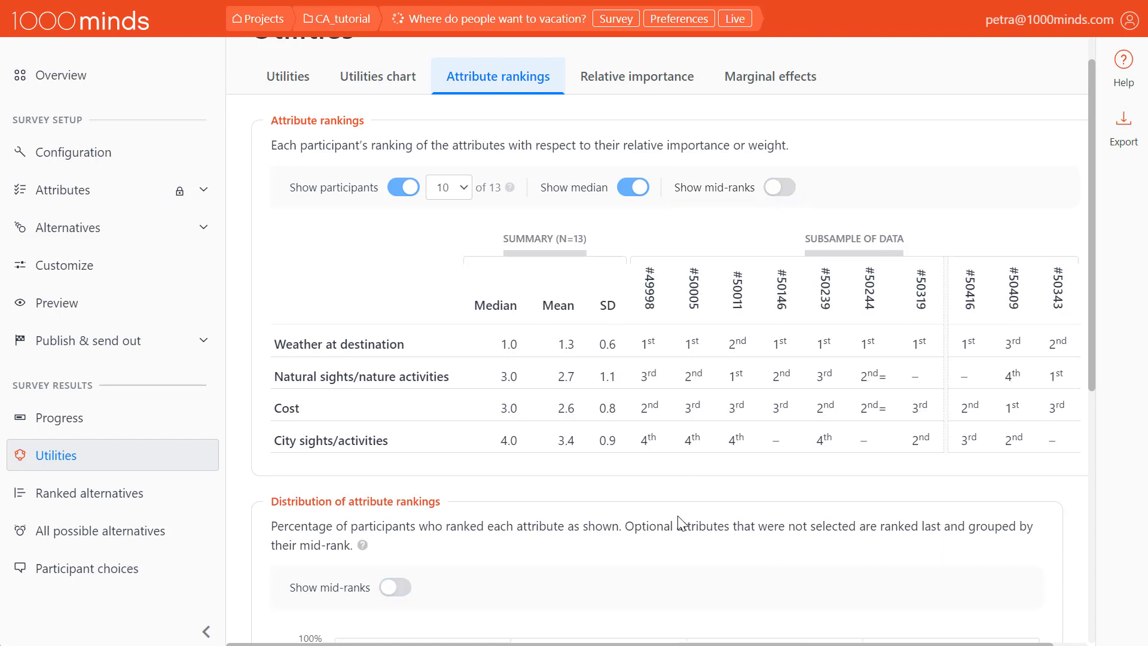
scroll(680, 524, down, 3)
scroll(682, 523, down, 4)
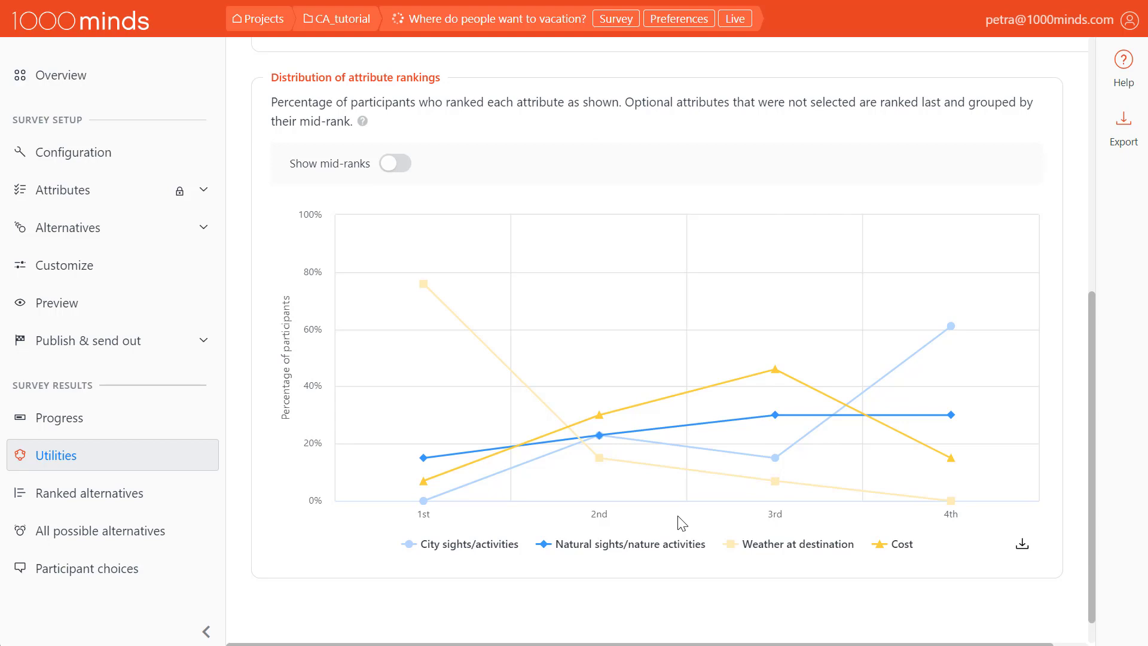
scroll(681, 523, up, 8)
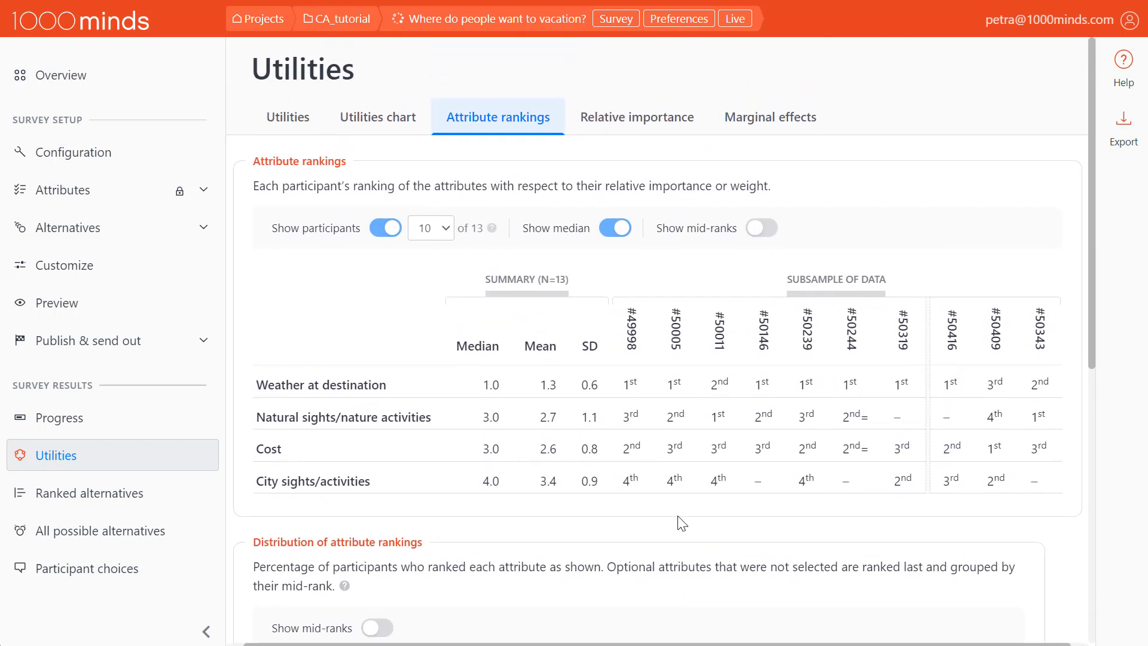
Open the Relative importance tab and scroll through the attribute-versus-attribute comparison table
click(656, 134)
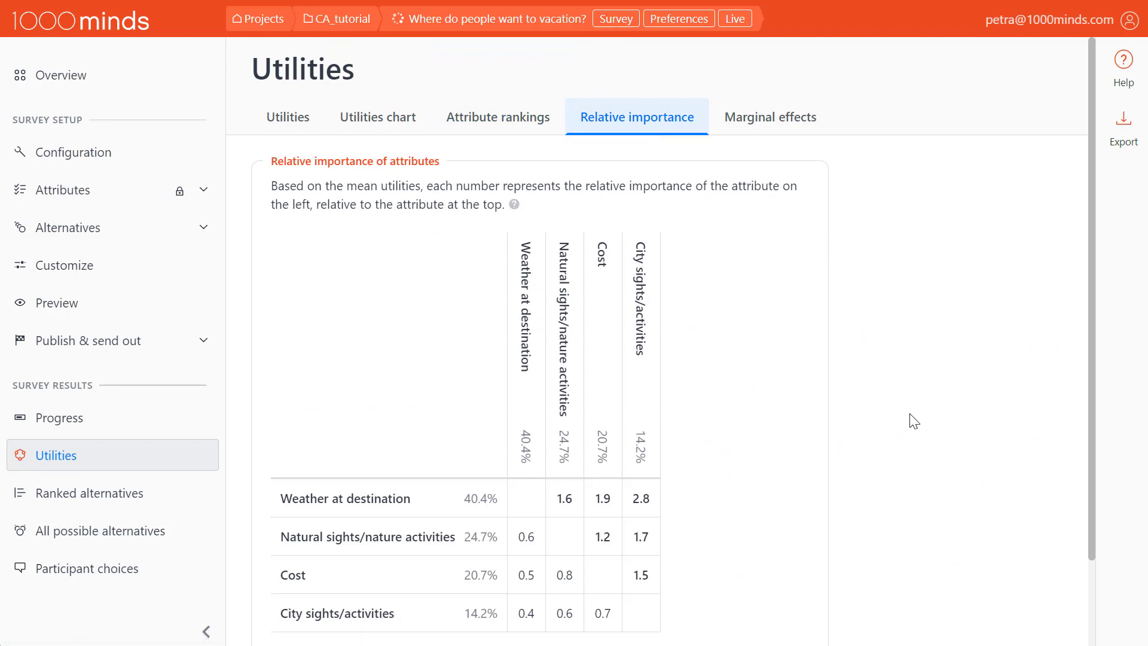
scroll(913, 421, down, 1)
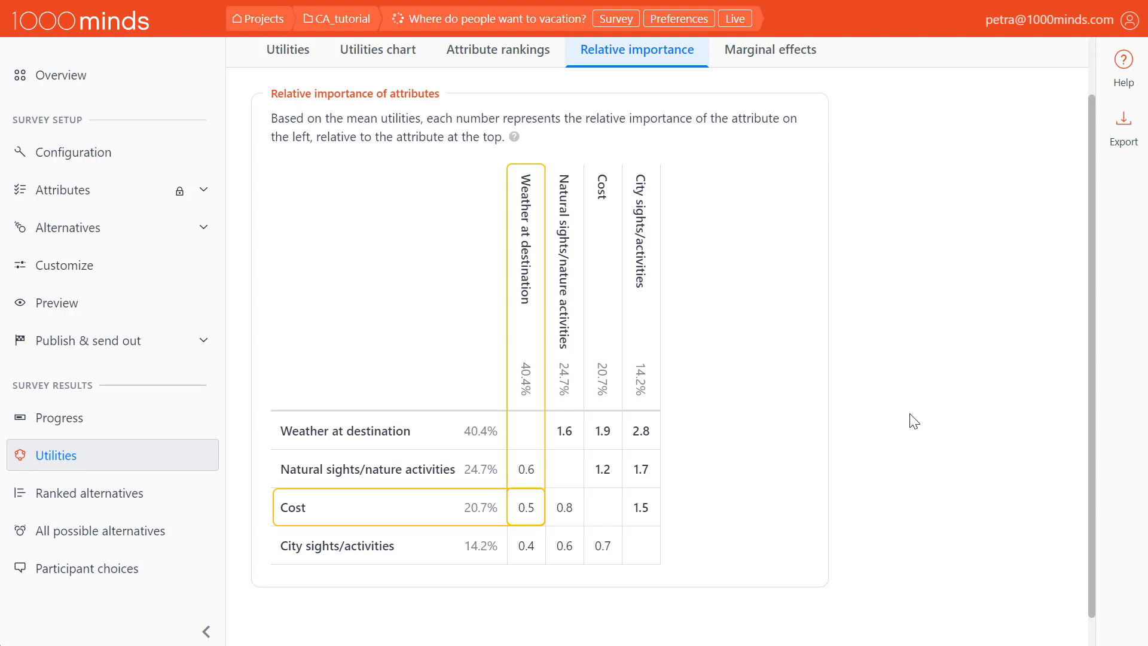
scroll(913, 421, up, 1)
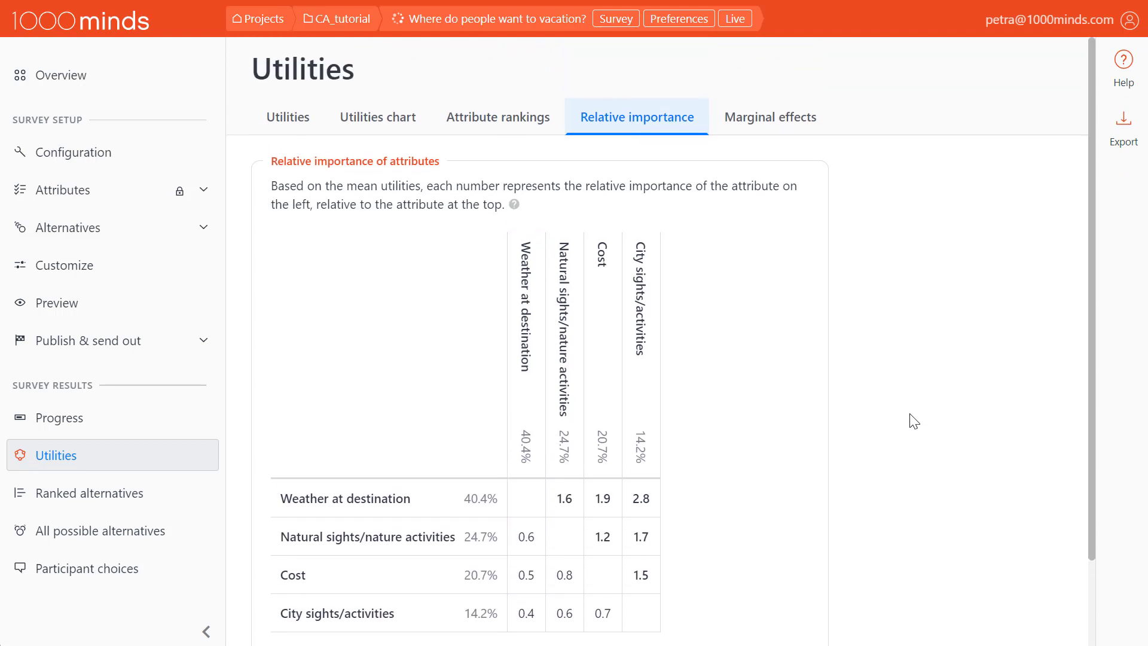
Show the Marginal effects chart, with Weather at destination rising to about 40
click(794, 125)
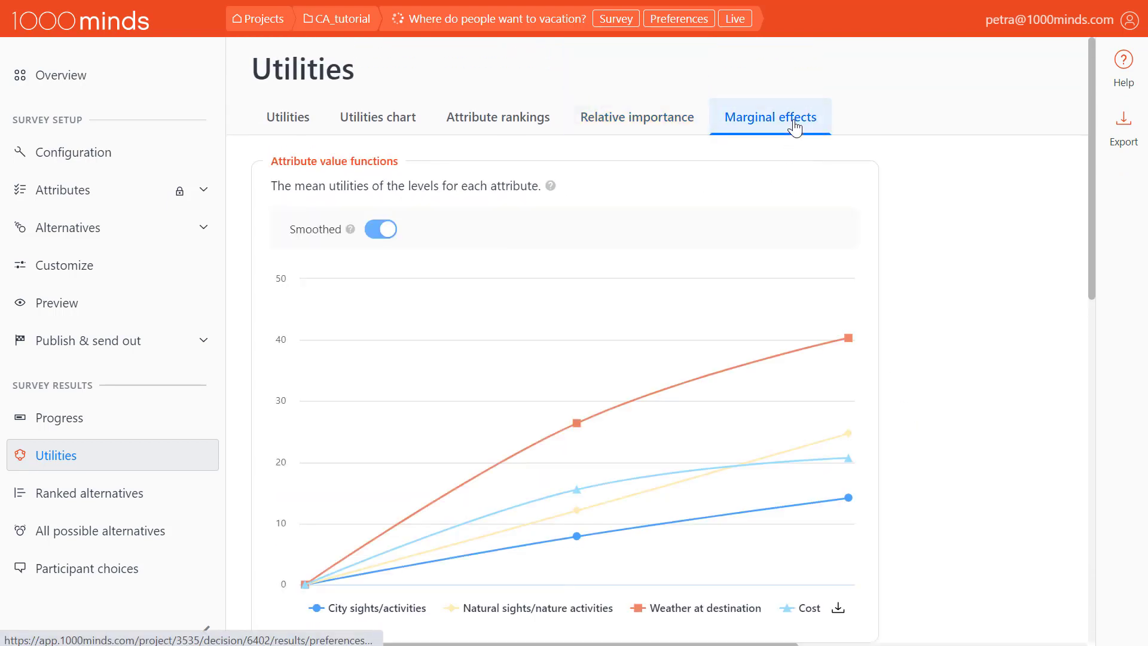
scroll(1012, 377, down, 1)
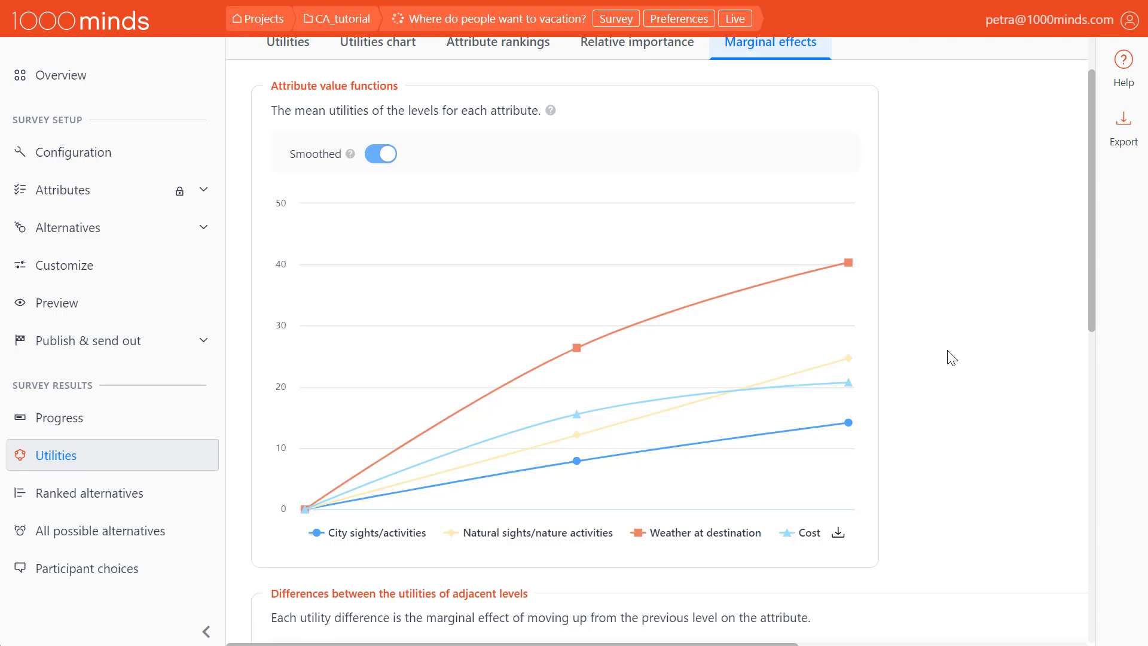
scroll(952, 357, down, 6)
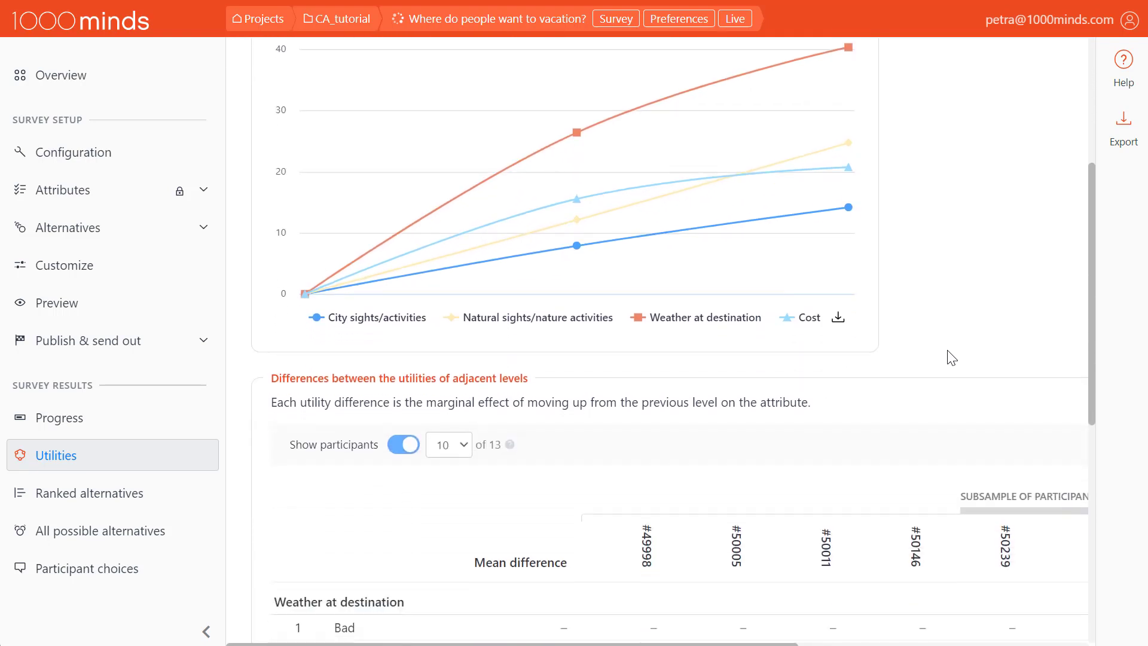
scroll(951, 357, down, 3)
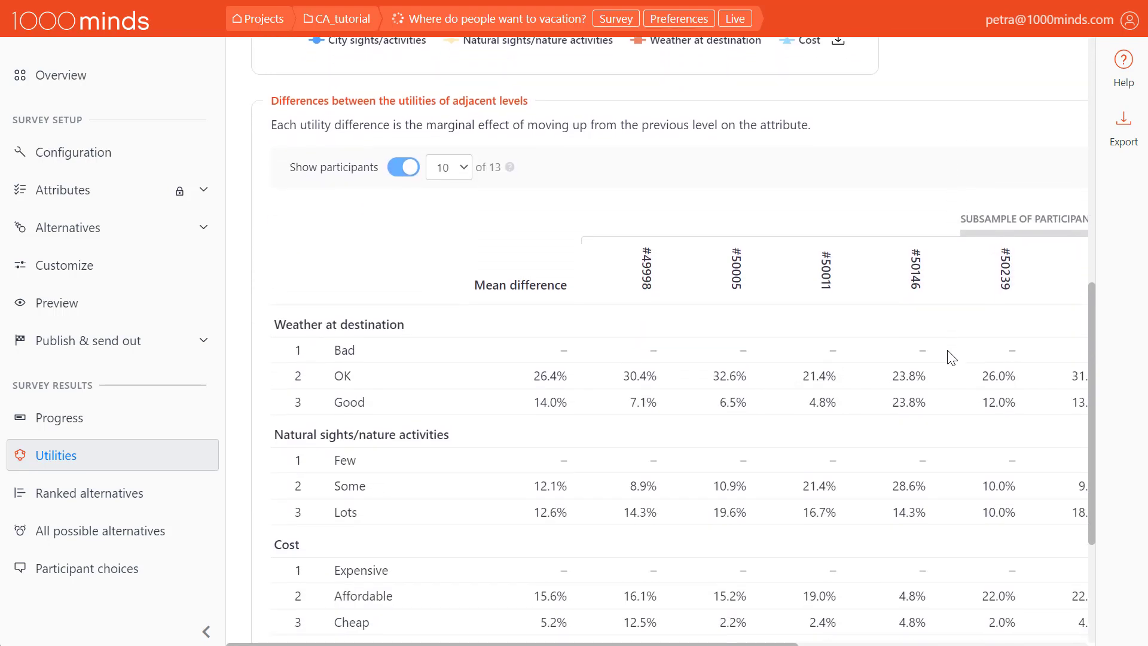
scroll(951, 358, down, 3)
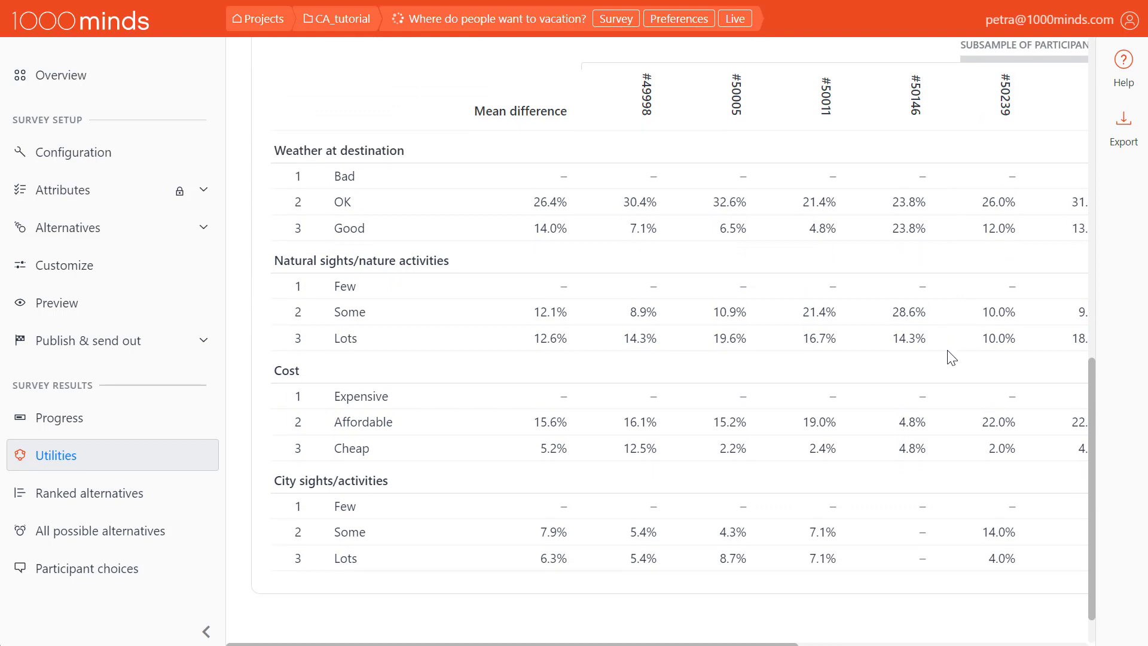